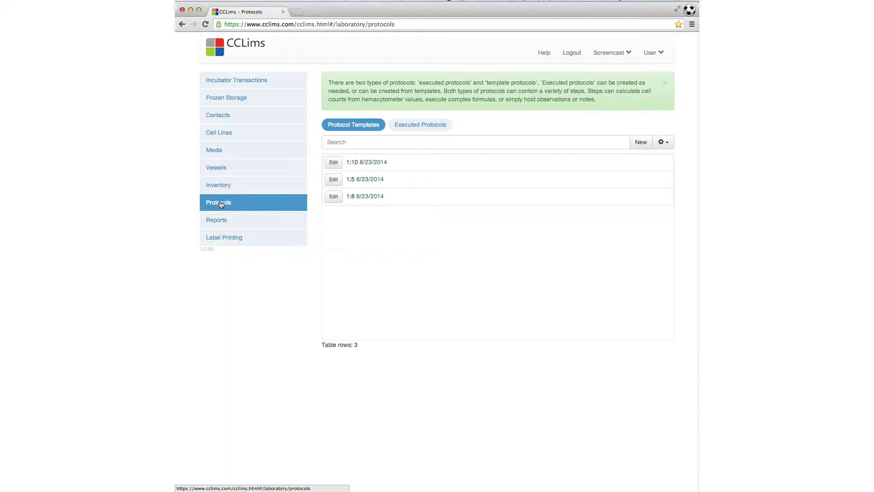
# Step: Create a new protocol template named "Cell Counts"
pyautogui.click(641, 142)
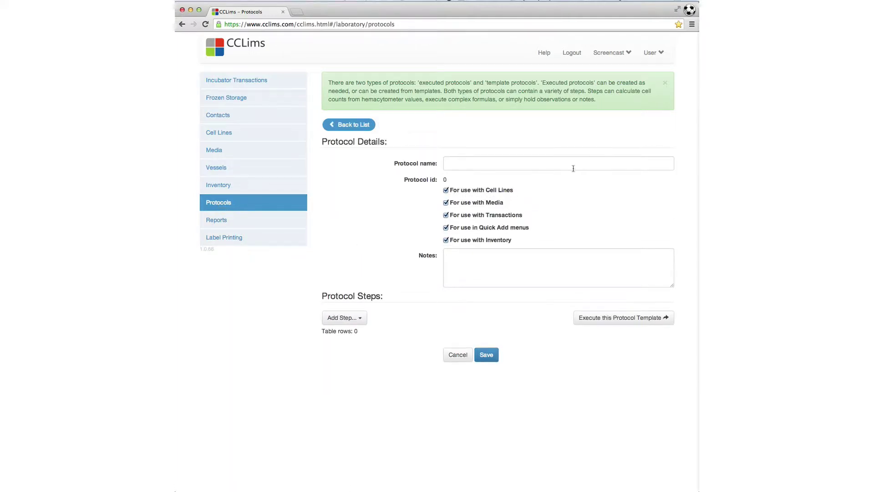
pyautogui.click(464, 165)
pyautogui.write('Ce')
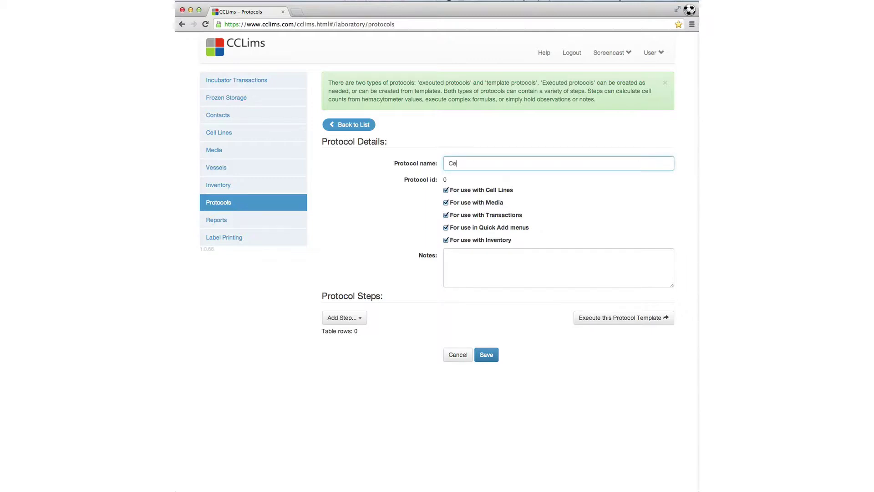
pyautogui.write('ll Counts')
# Step: Disable the template's use with Cell Lines, Media and Inventory
pyautogui.click(446, 190)
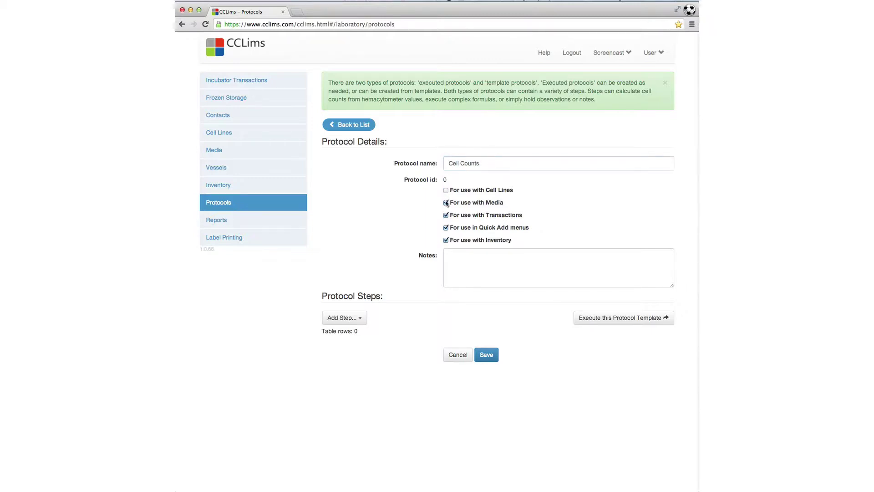
pyautogui.click(446, 202)
pyautogui.click(446, 240)
# Step: Add text step "Harvest cells. Dilute cells in Trypan Blue. Apply to hemocytometer. Count cells of proper color, and enter hand counter values in to the text step."
pyautogui.click(352, 318)
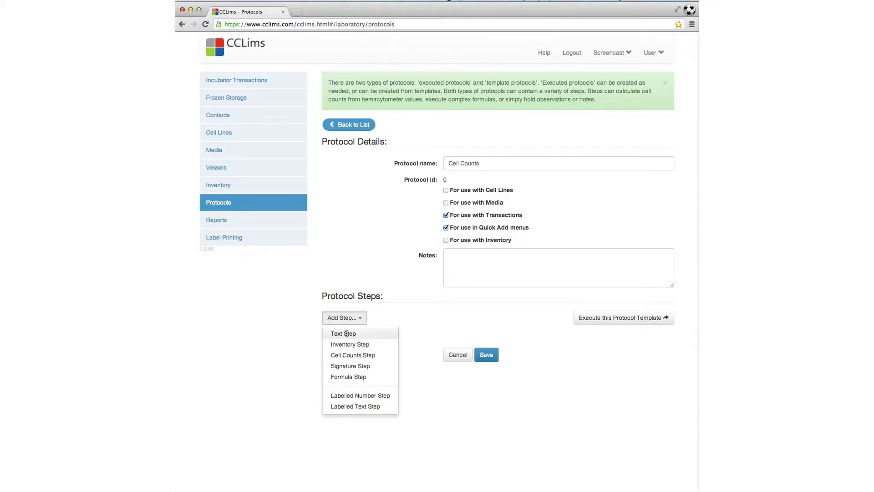
pyautogui.click(347, 333)
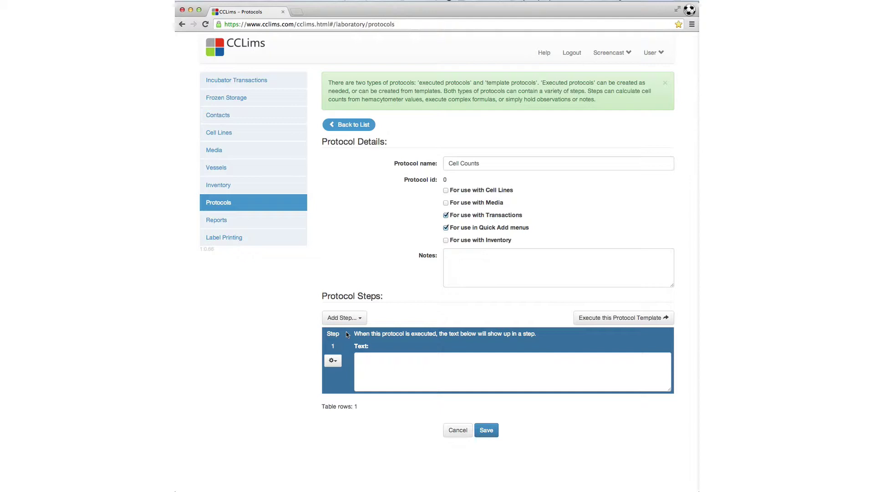
pyautogui.click(358, 359)
pyautogui.write('Harvest cells.  Dilute cells in Trypan Blue.  Apply to hemocytometer.  Count cells of proper color, and enter hand counter values in to the text step.')
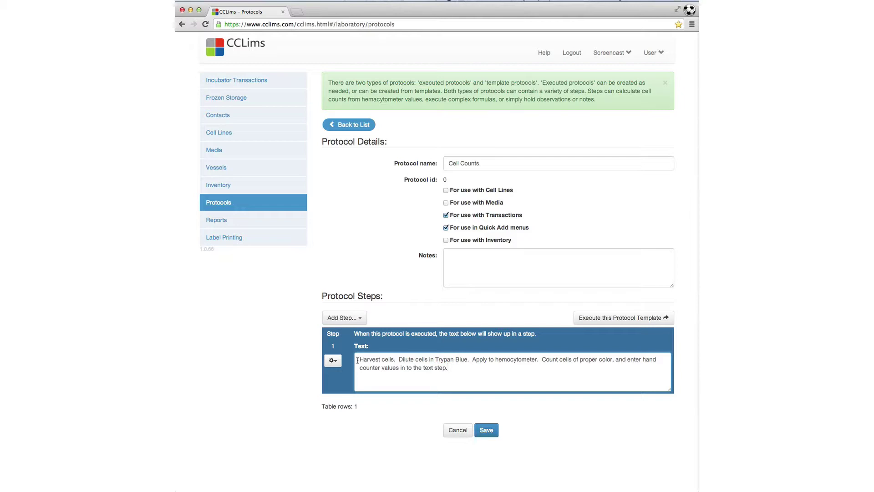
# Step: Add a cell counts step to the protocol with Mls Total set to 3 and Mls of Cells set by a 1:5 dilution
pyautogui.click(335, 317)
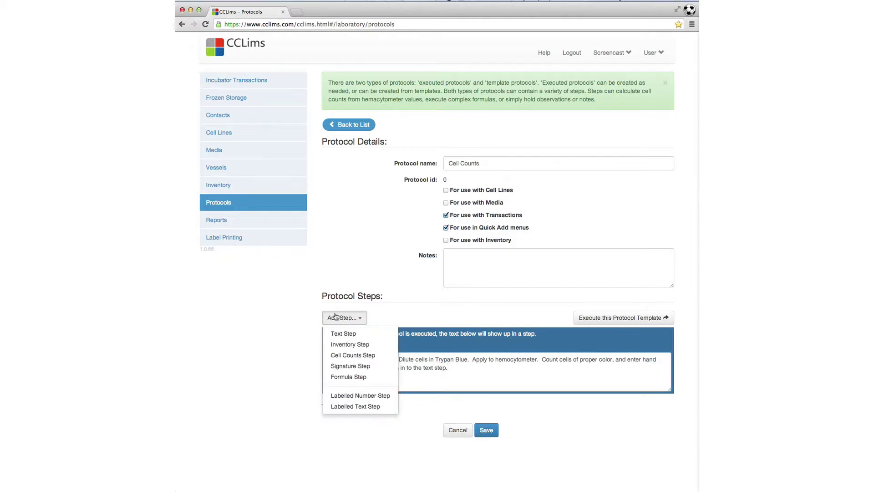
pyautogui.click(350, 356)
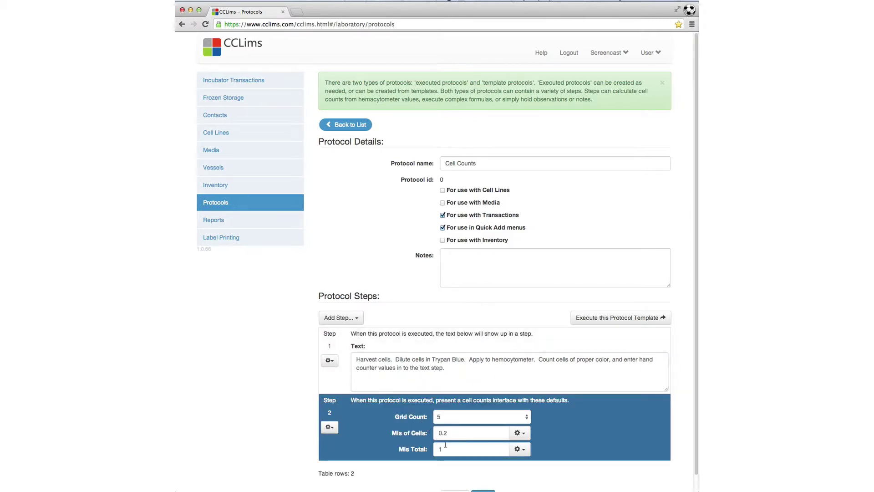
pyautogui.moveTo(450, 450); pyautogui.dragTo(430, 450)
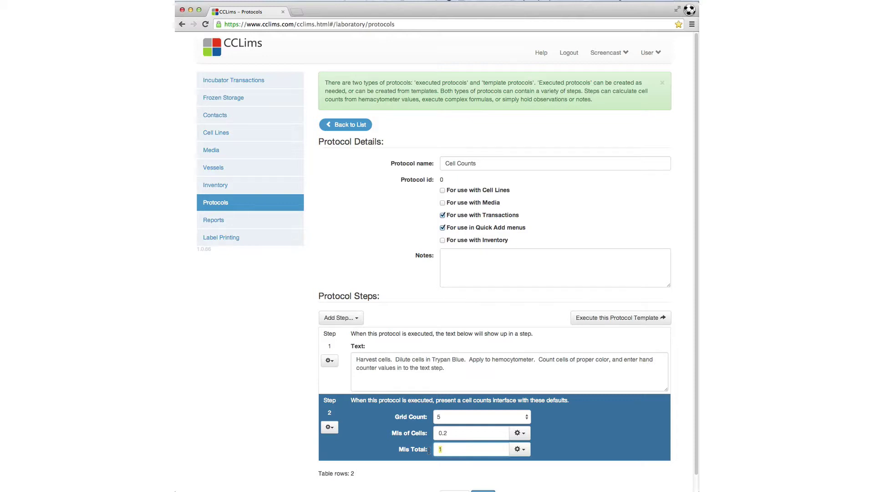
pyautogui.write('3')
pyautogui.click(518, 434)
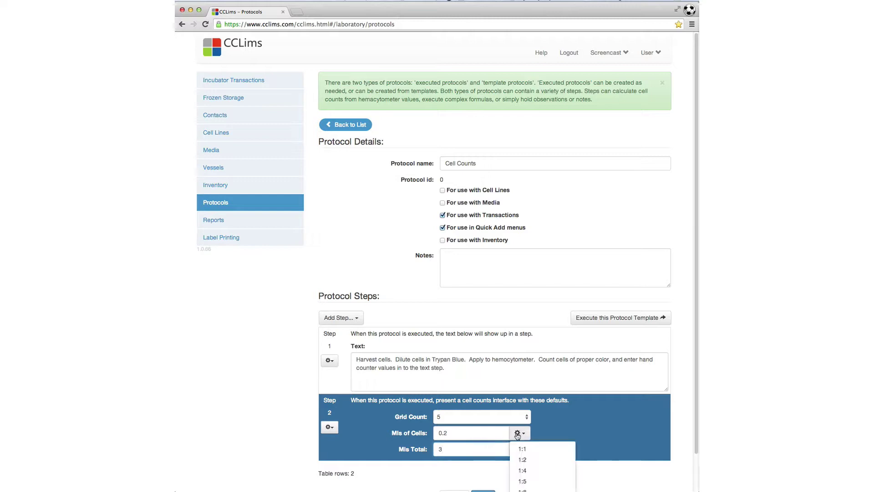
pyautogui.click(523, 481)
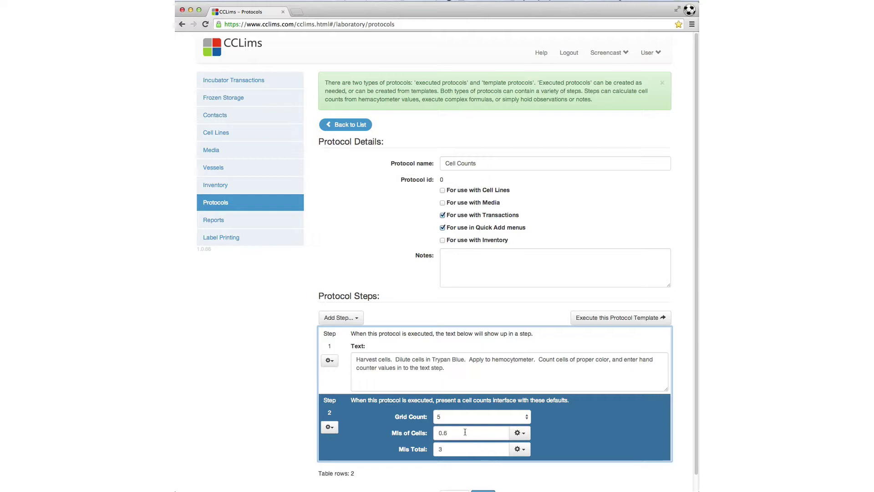
pyautogui.click(519, 449)
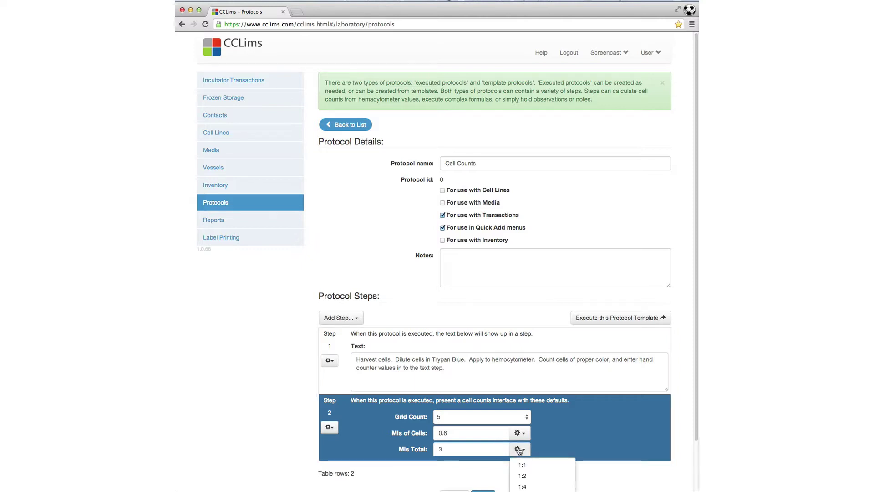
pyautogui.click(519, 449)
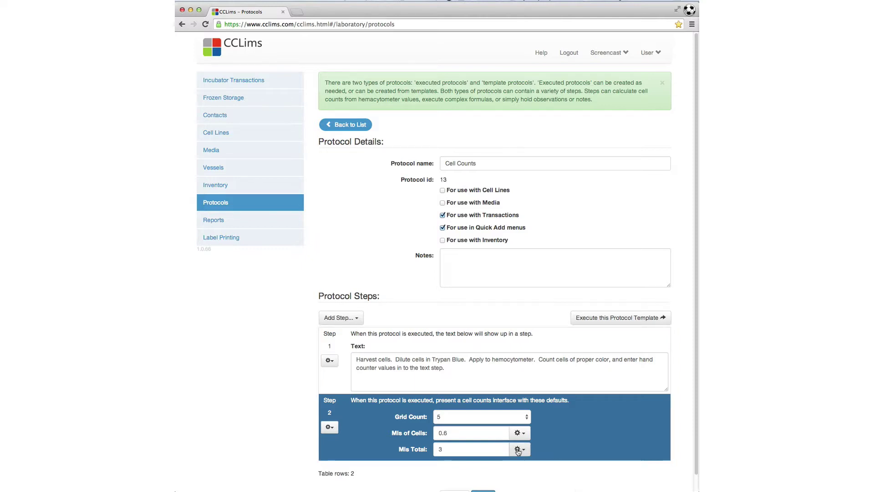
# Step: Save the Cell Counts template and execute it, confirming the creation of a new protocol from it
pyautogui.scroll(-2, 517, 451)
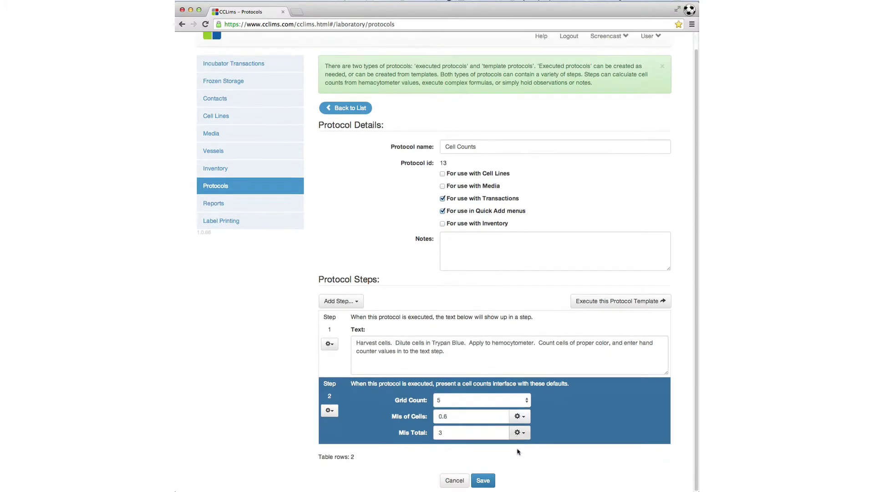
pyautogui.click(484, 482)
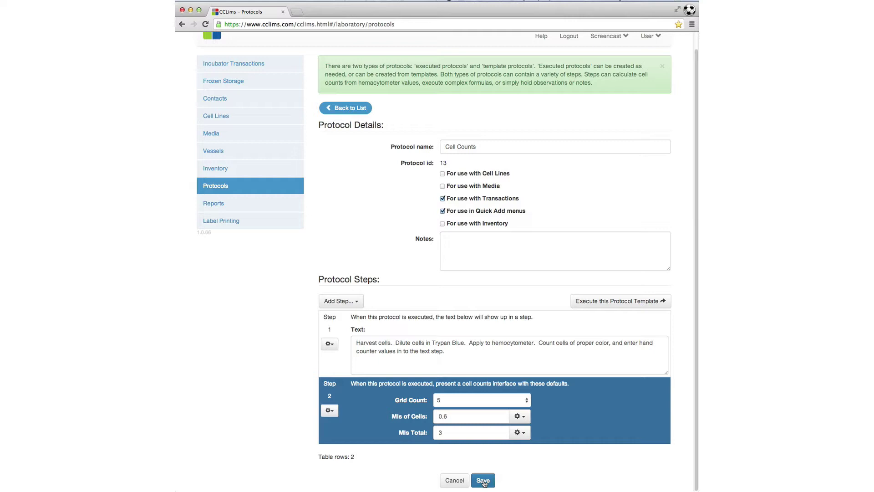
pyautogui.click(600, 303)
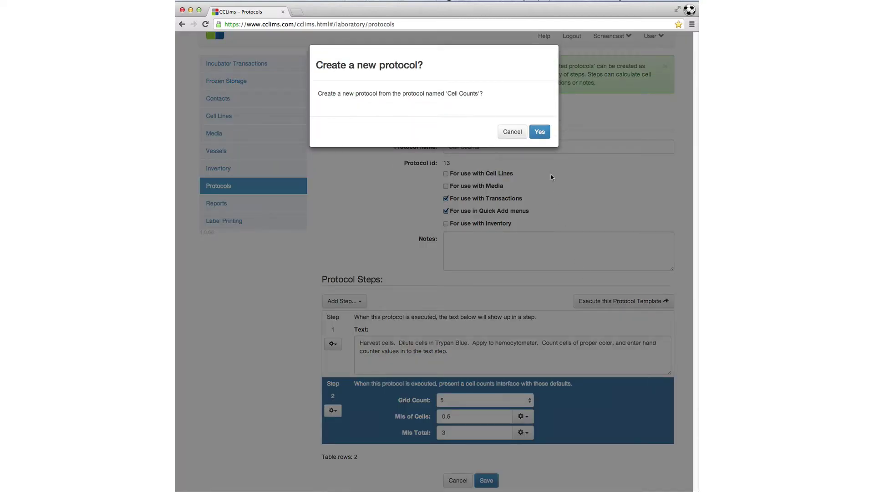
pyautogui.click(540, 132)
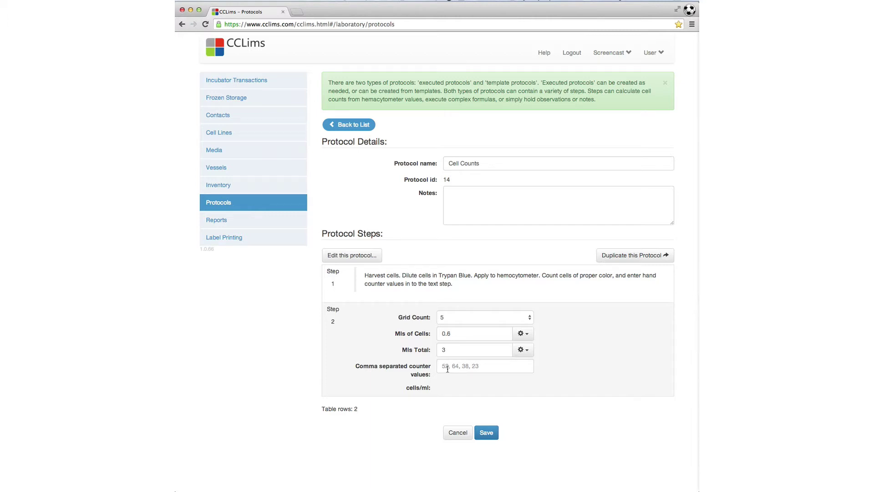
# Step: Enter the counter values 62, 49, 55, 23, 61 in the cell counts step and save the executed protocol
pyautogui.click(443, 367)
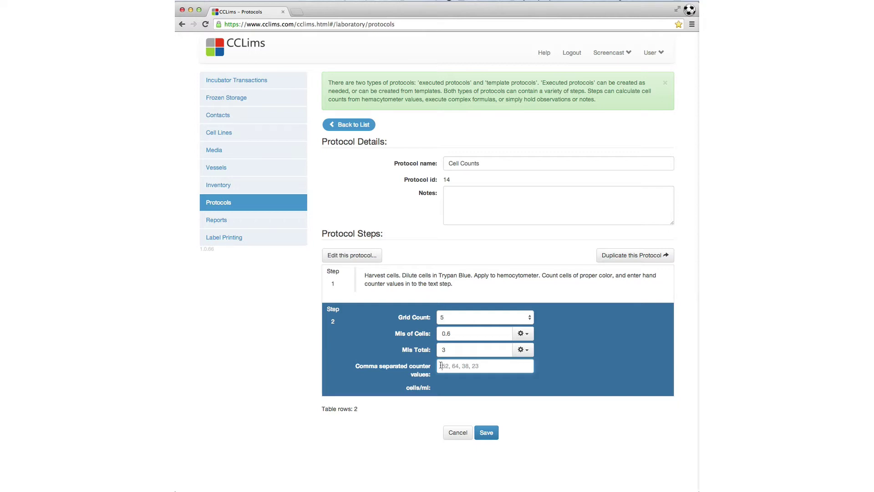
pyautogui.write('62, ')
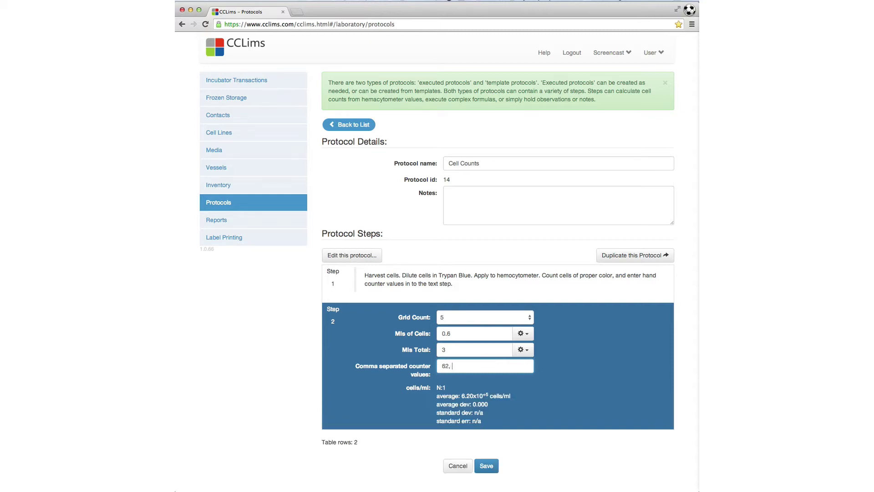
pyautogui.write('49')
pyautogui.write(', 55')
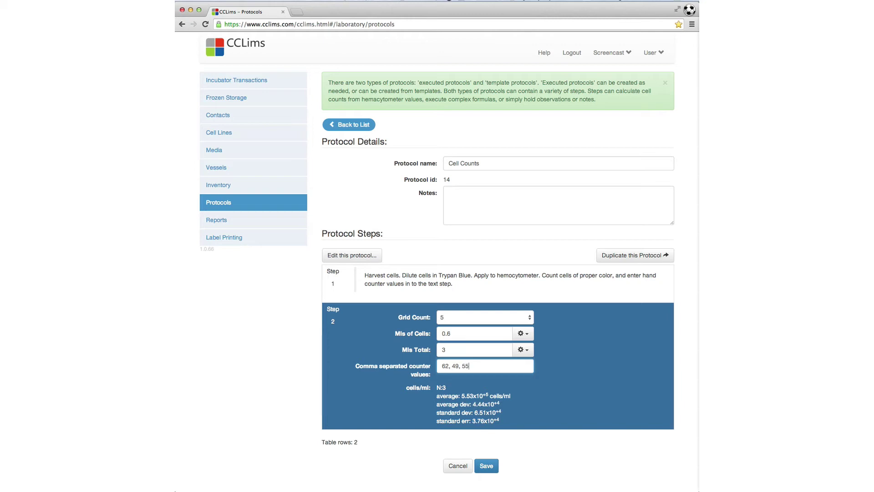
pyautogui.write(', 23, 61')
pyautogui.click(485, 465)
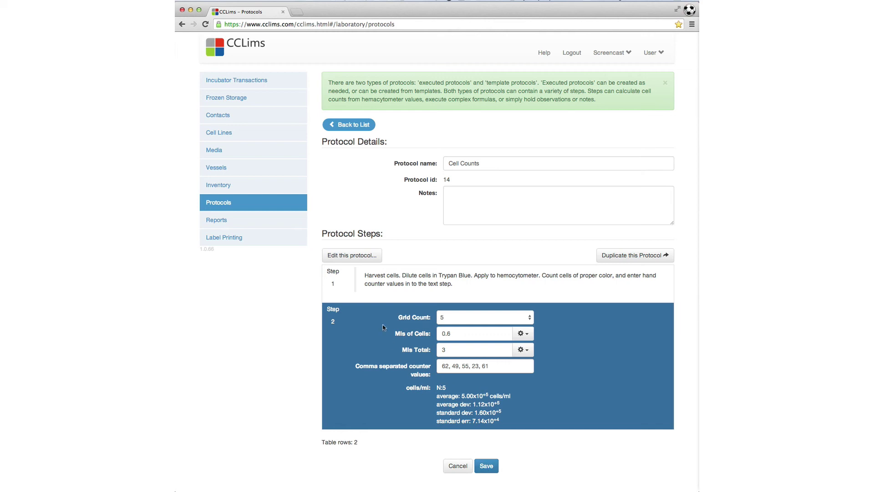
# Step: Open the executed protocol's steps for editing to view their defaults, and return to the execution view
pyautogui.click(357, 257)
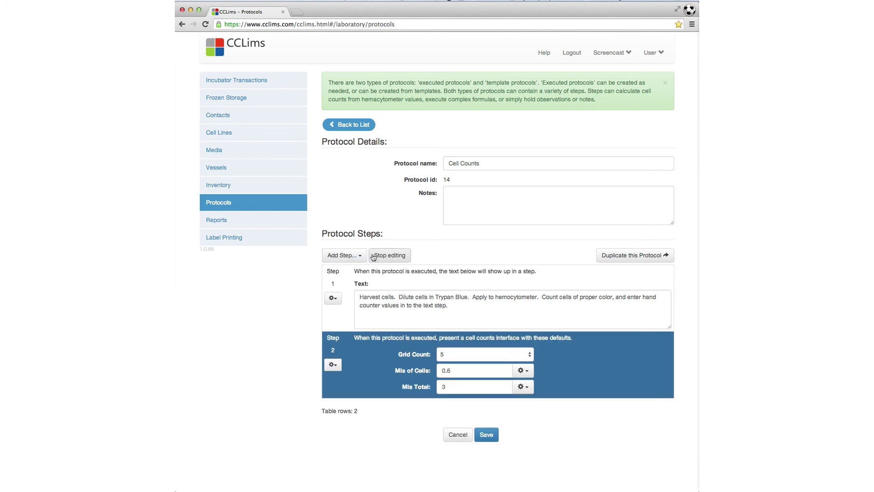
pyautogui.click(389, 255)
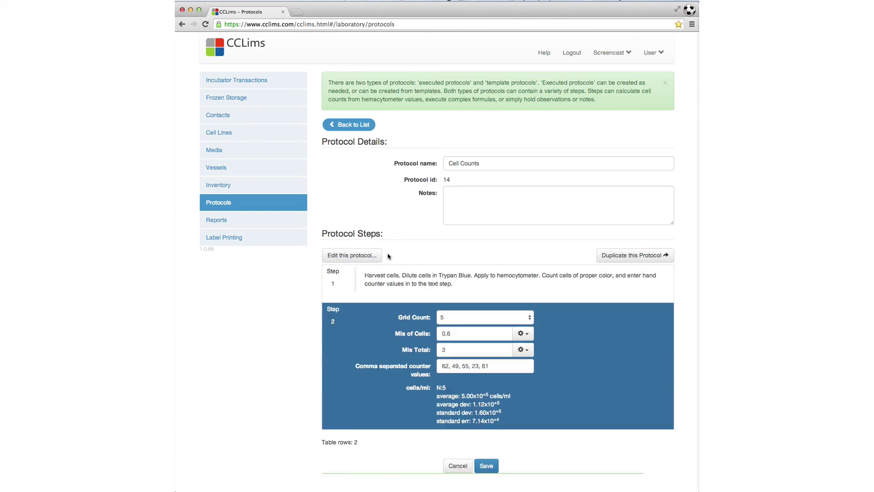